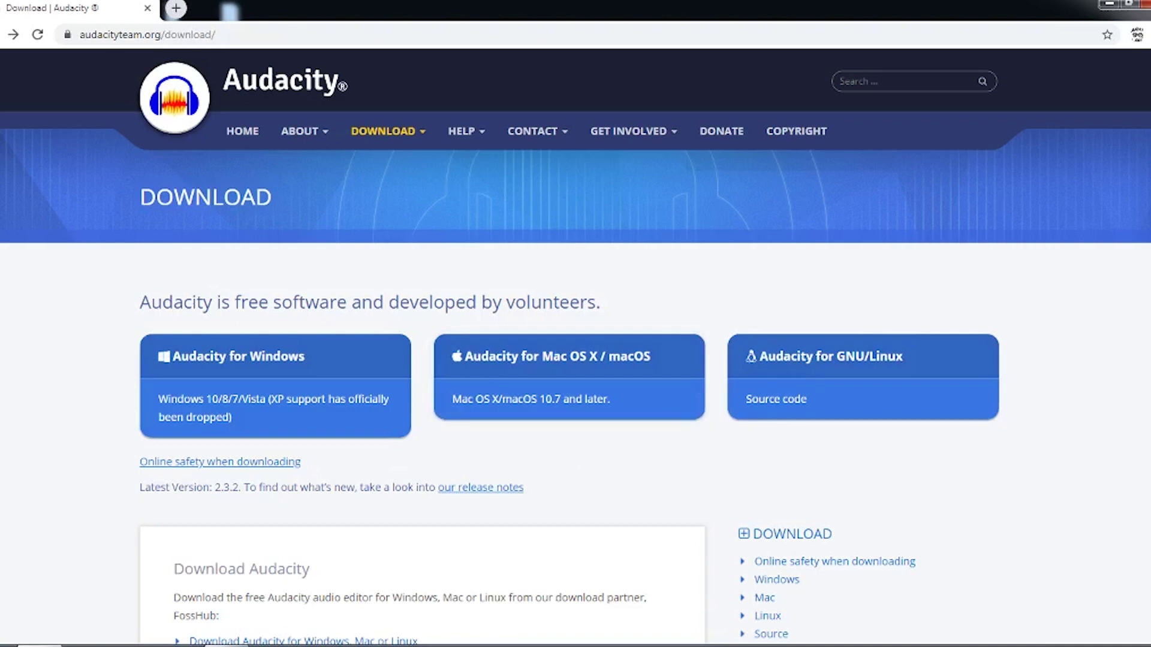
Scroll down the Audacity download page to the 64-Bit and Legacy Downloads sections.
scroll(706, 398, down, 1)
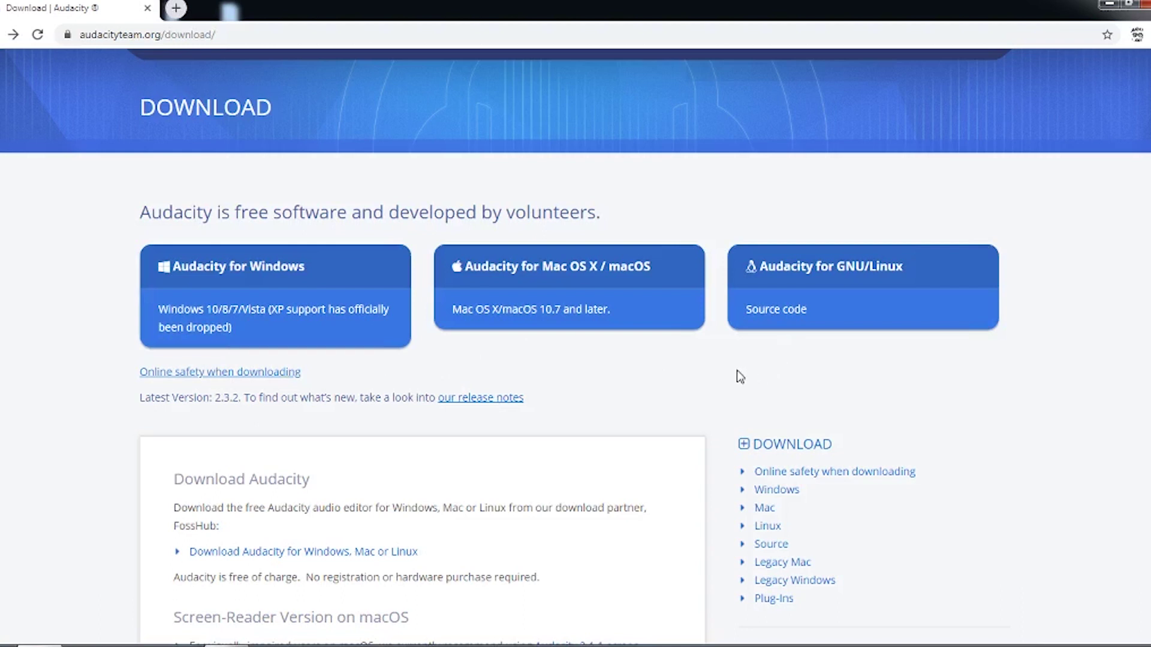
scroll(737, 376, down, 3)
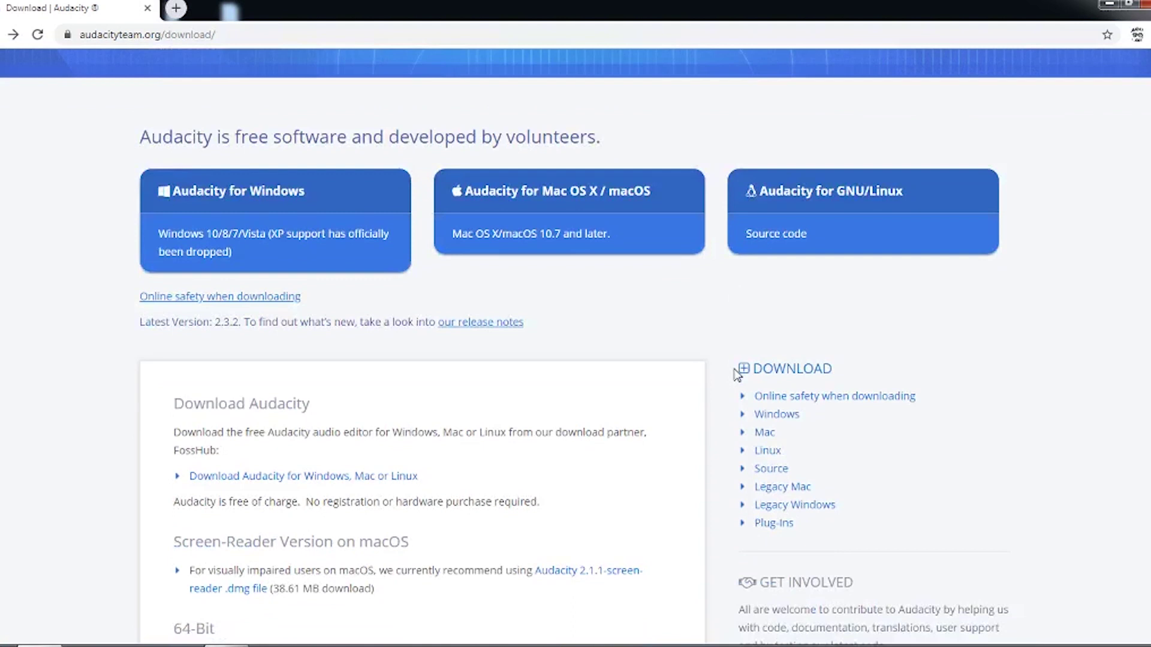
scroll(737, 374, down, 2)
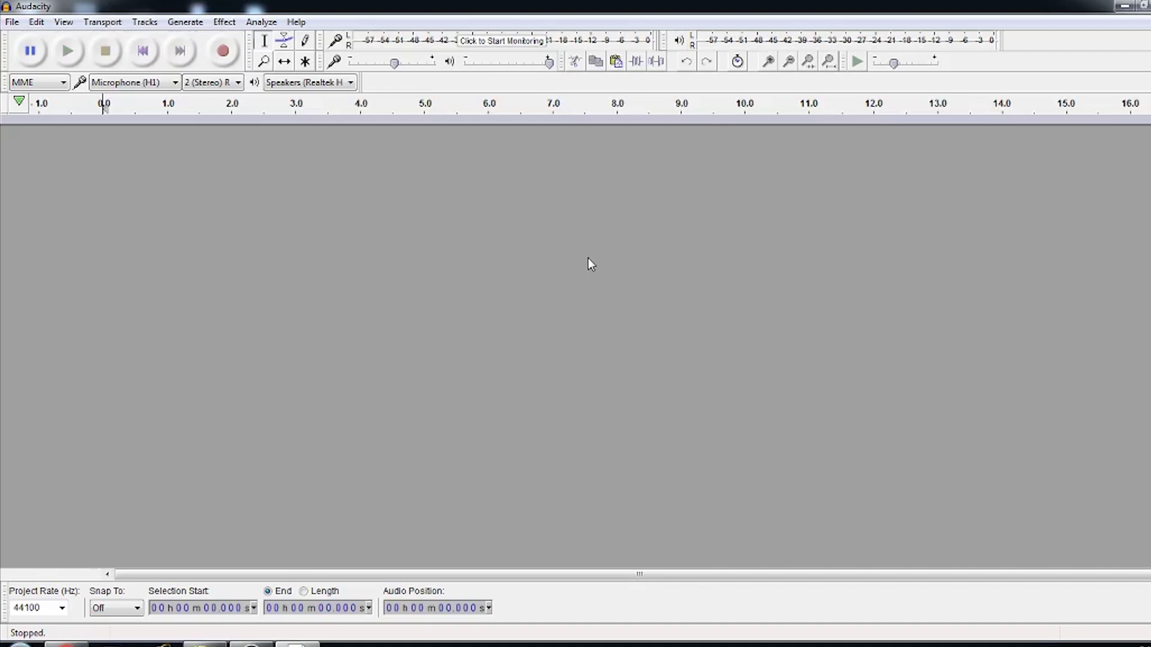
Look through the Edit, Transport, Tracks and Generate menus, then close them.
click(34, 23)
click(64, 23)
click(103, 23)
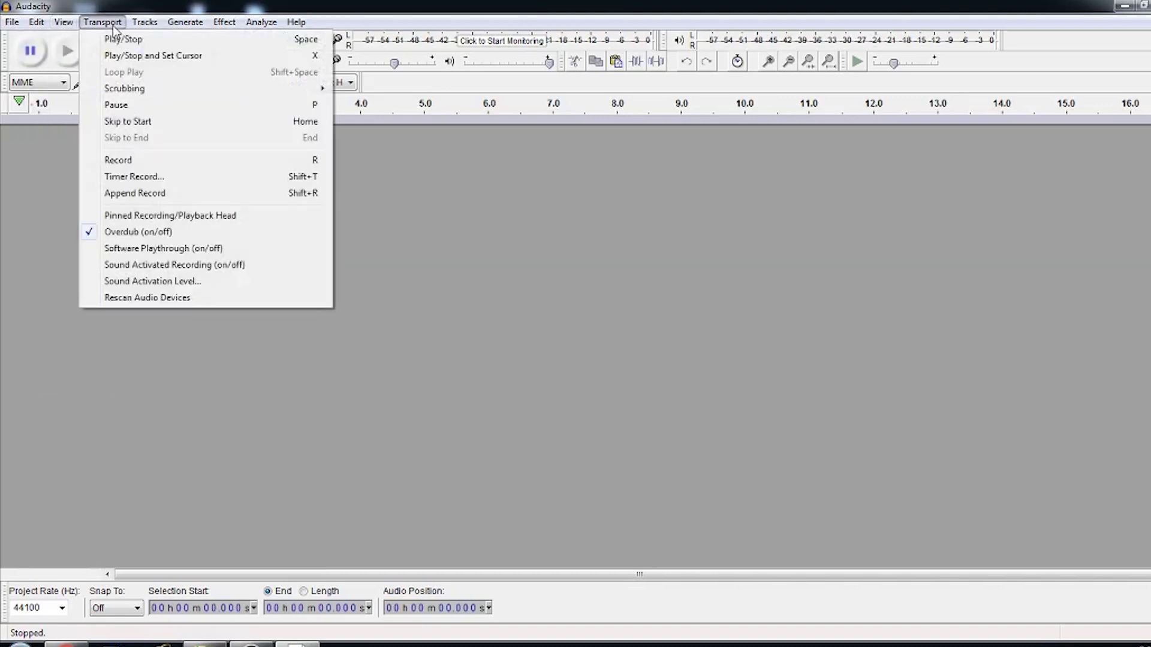
mouse_move(142, 25)
mouse_move(199, 26)
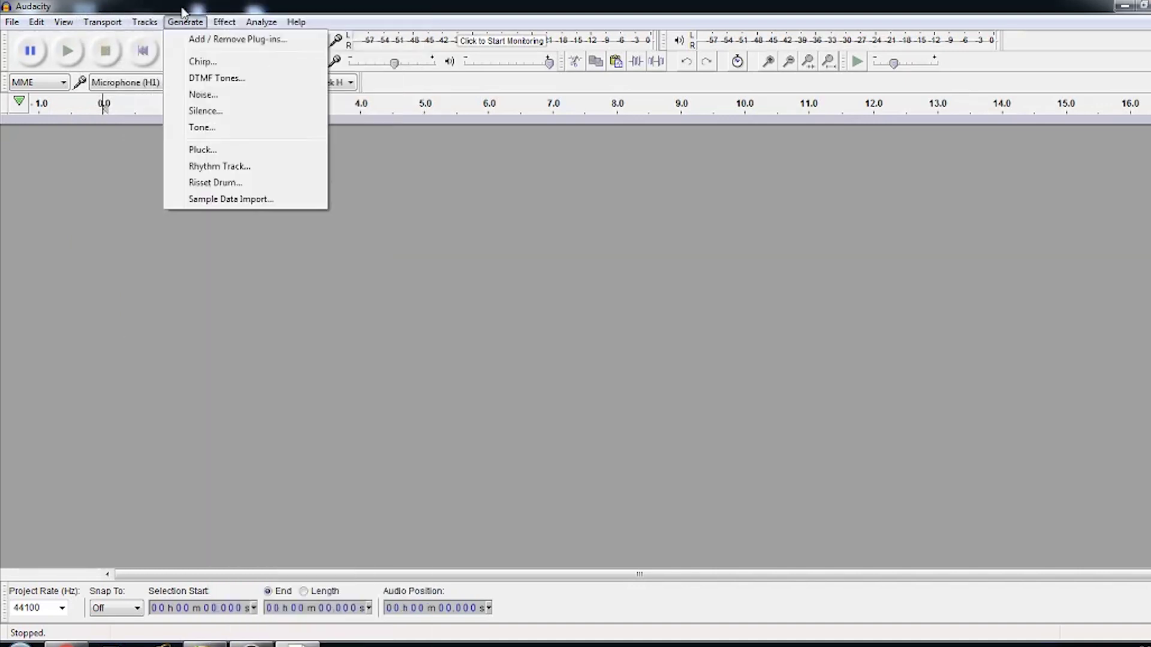
click(378, 64)
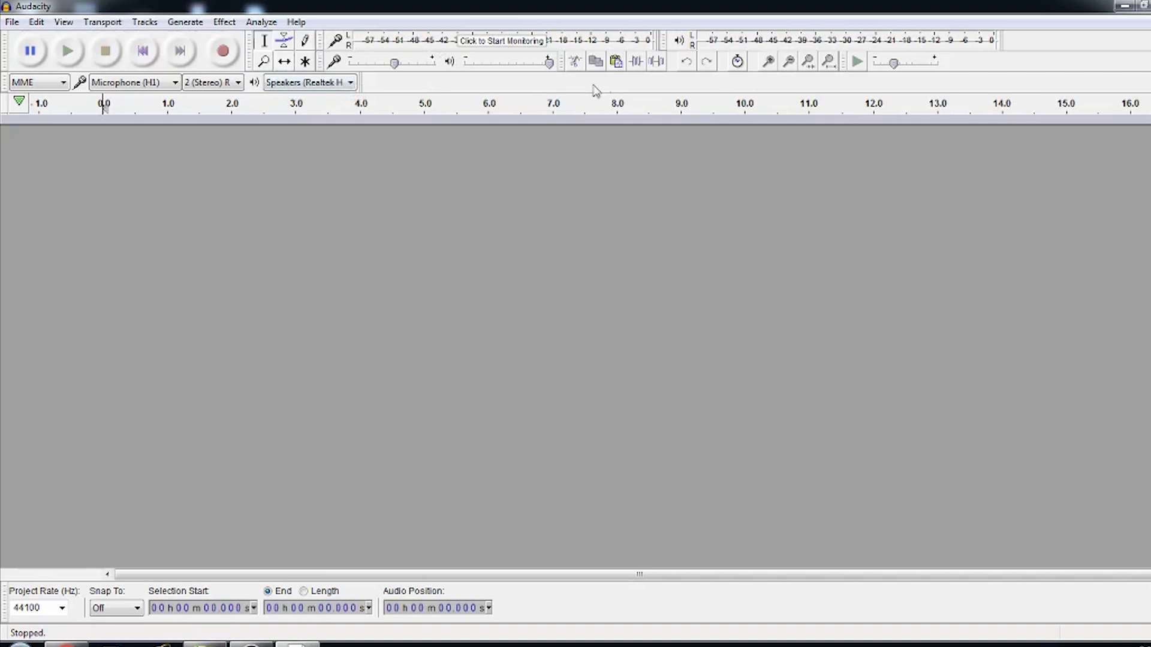
While monitoring the microphone input, set the Recording Volume slider to 0.73, then stop monitoring.
click(502, 46)
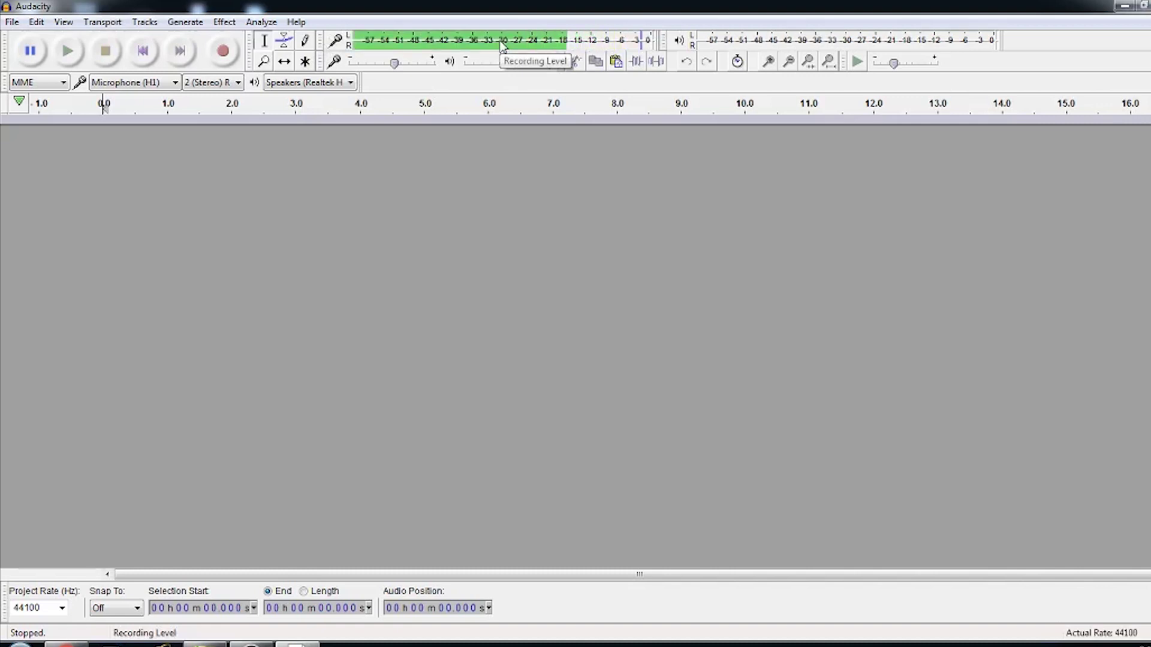
click(502, 47)
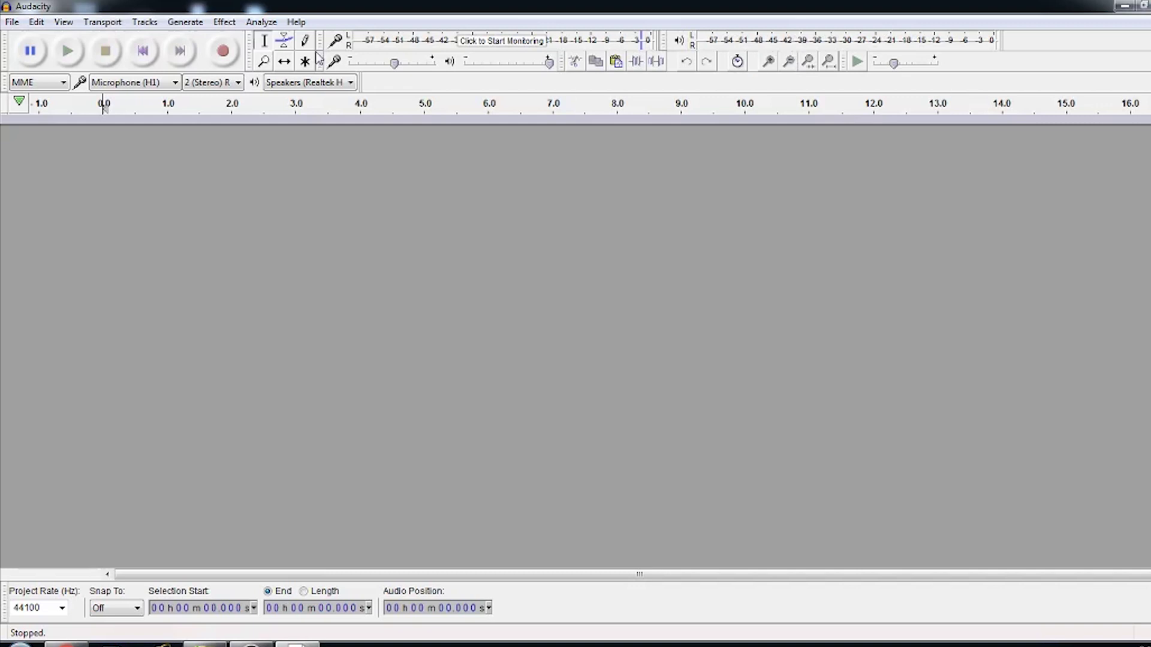
mouse_move(394, 70)
click(614, 48)
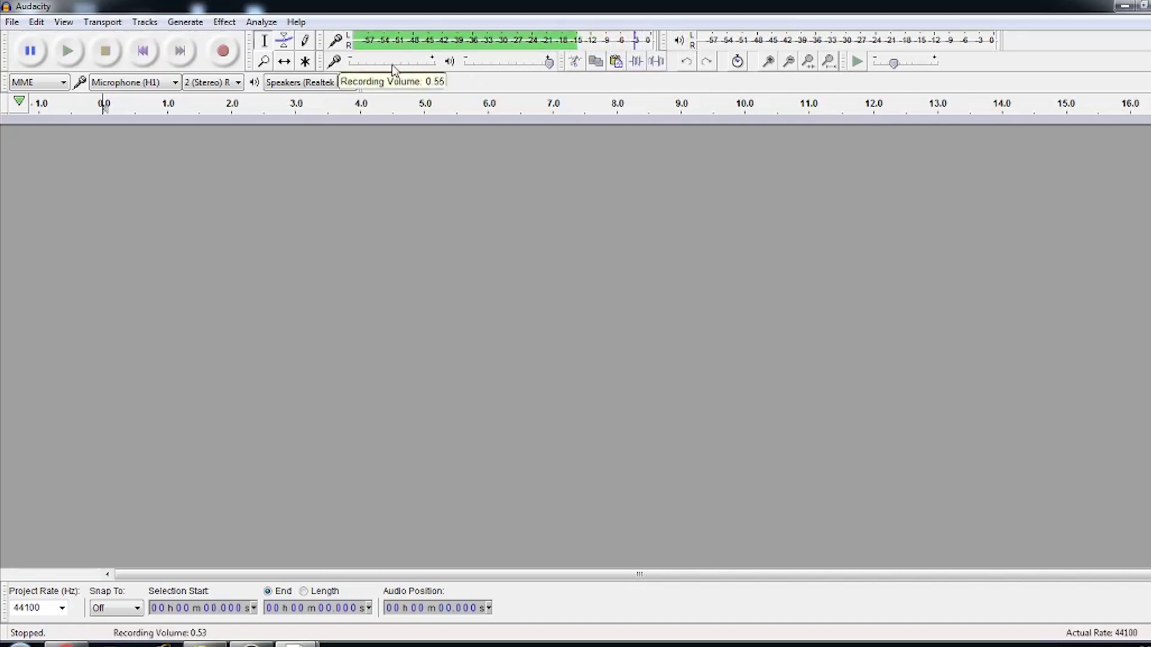
drag(386, 59, 434, 64)
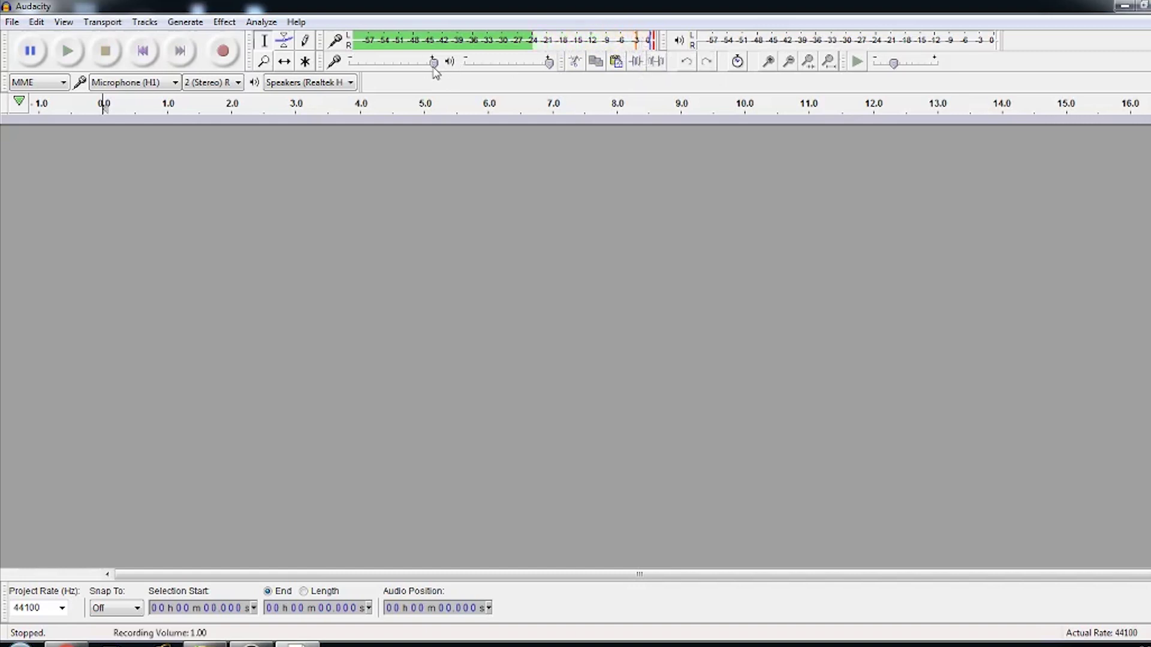
drag(432, 67, 394, 68)
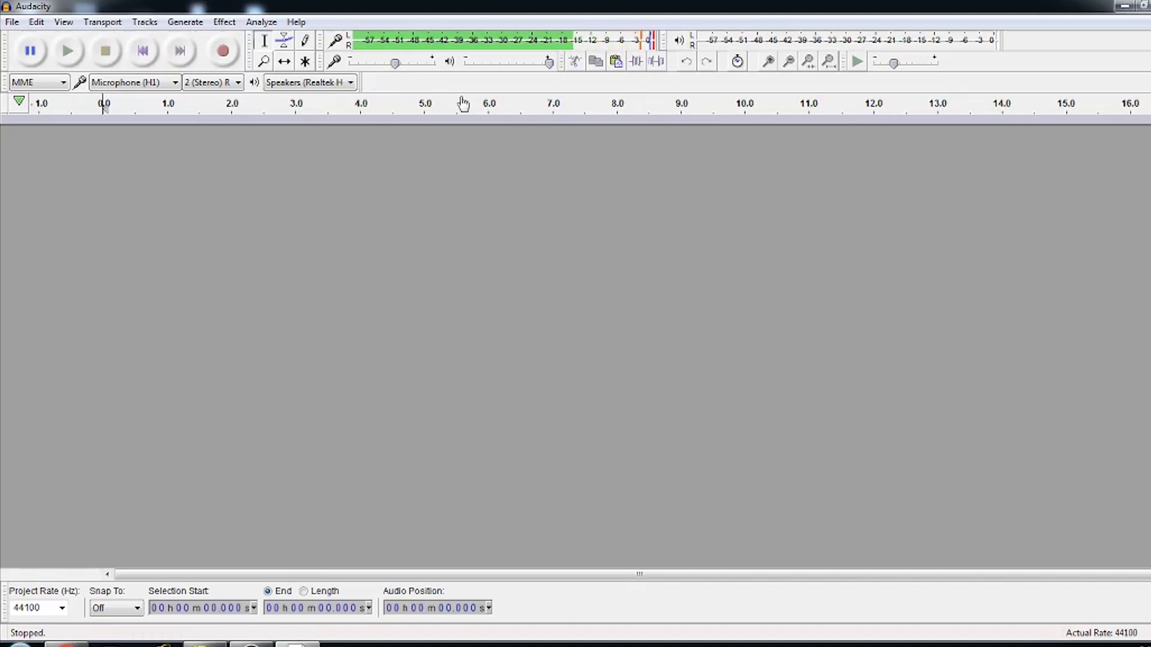
click(537, 47)
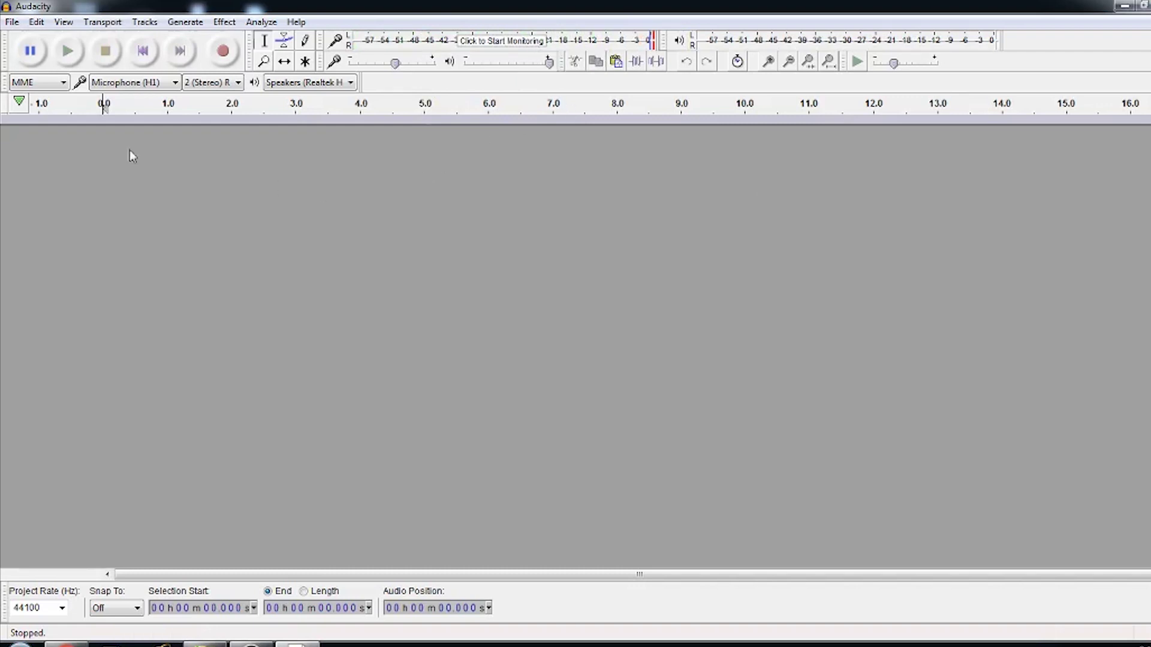
click(34, 89)
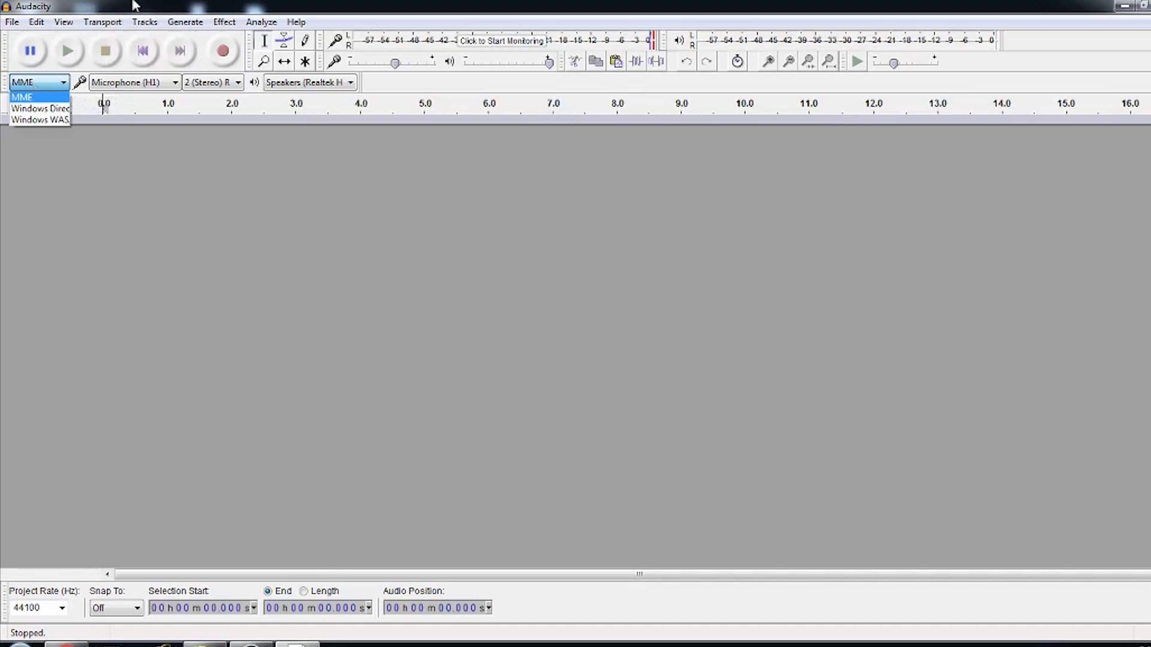
click(104, 103)
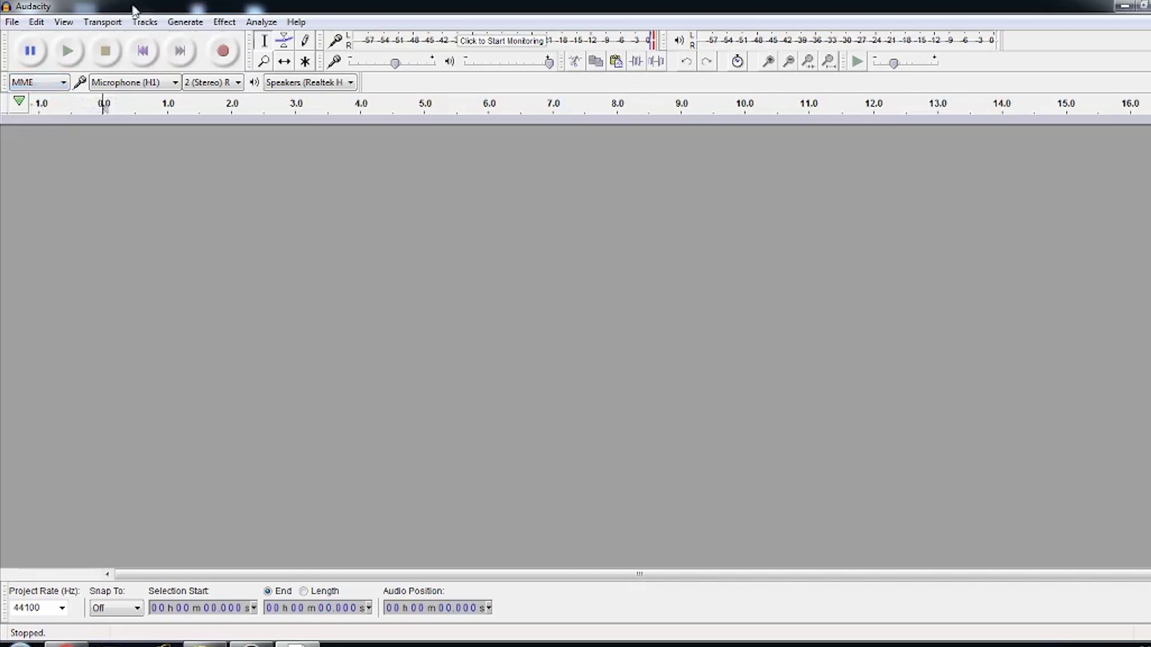
click(140, 88)
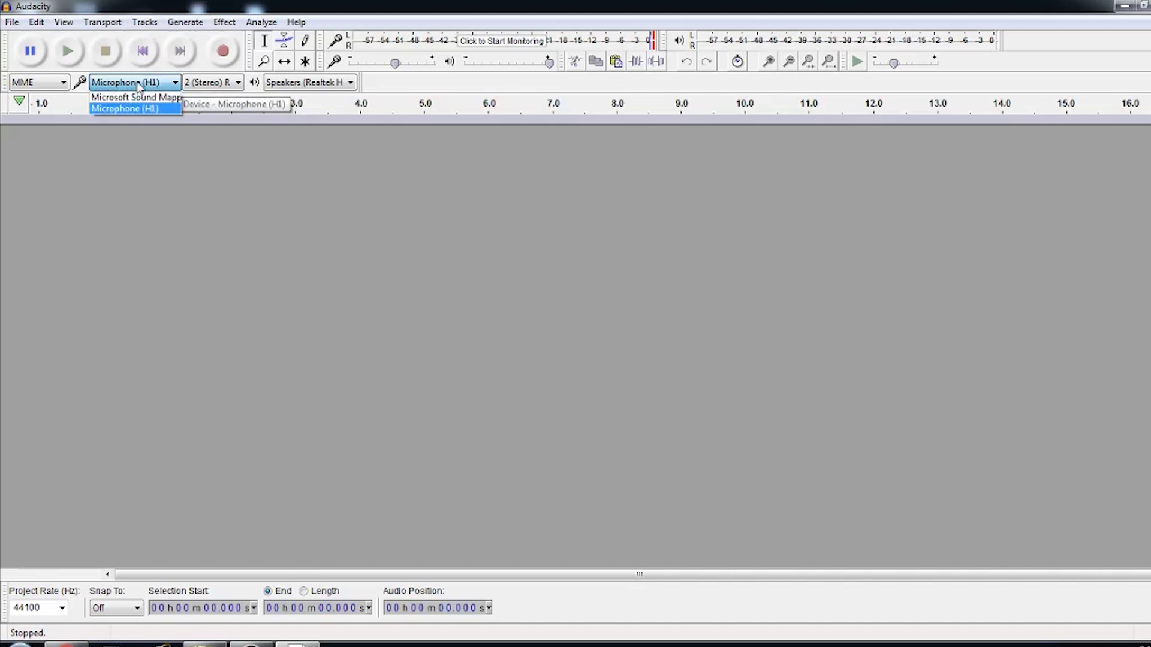
click(139, 87)
click(223, 85)
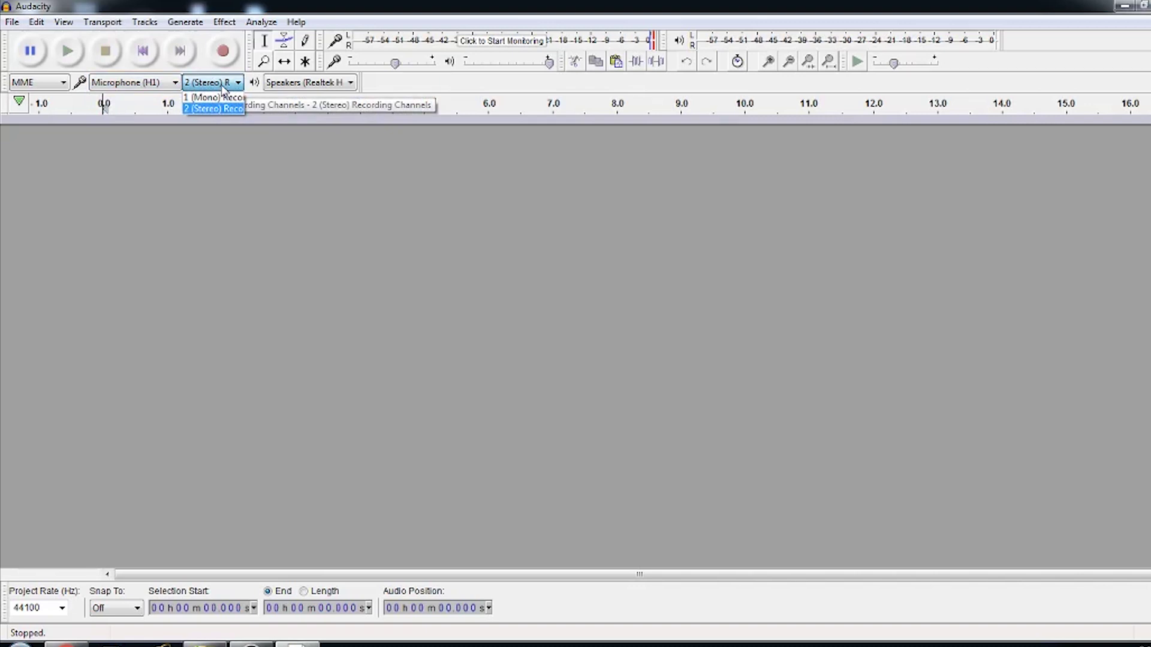
click(223, 88)
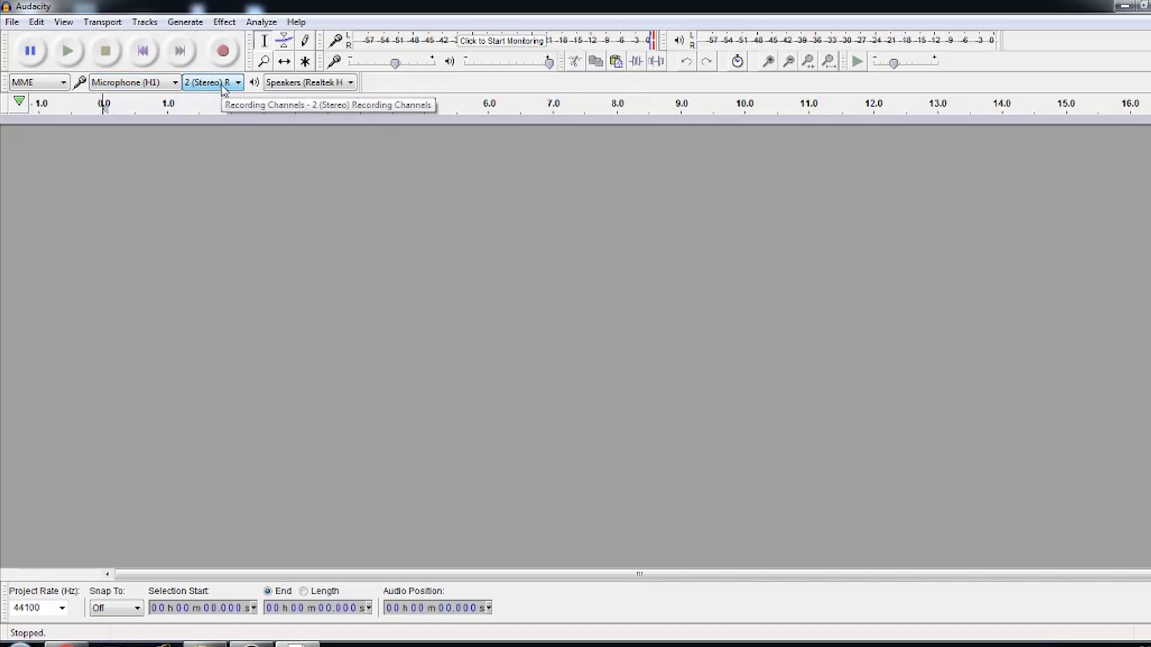
click(317, 84)
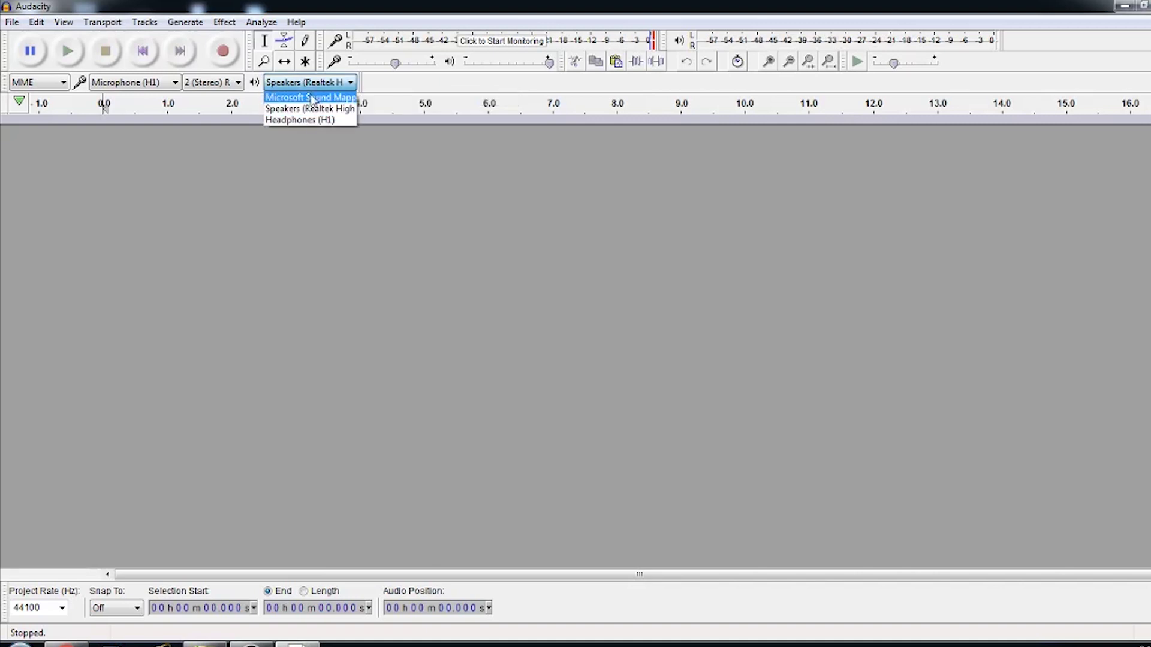
click(309, 111)
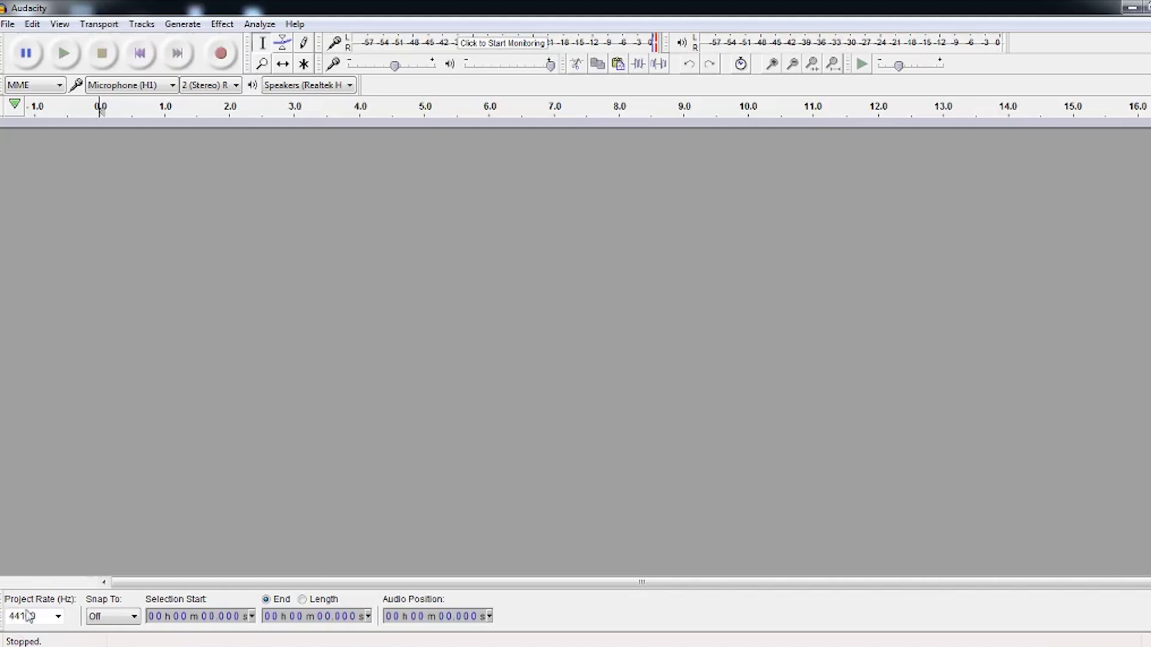
click(59, 618)
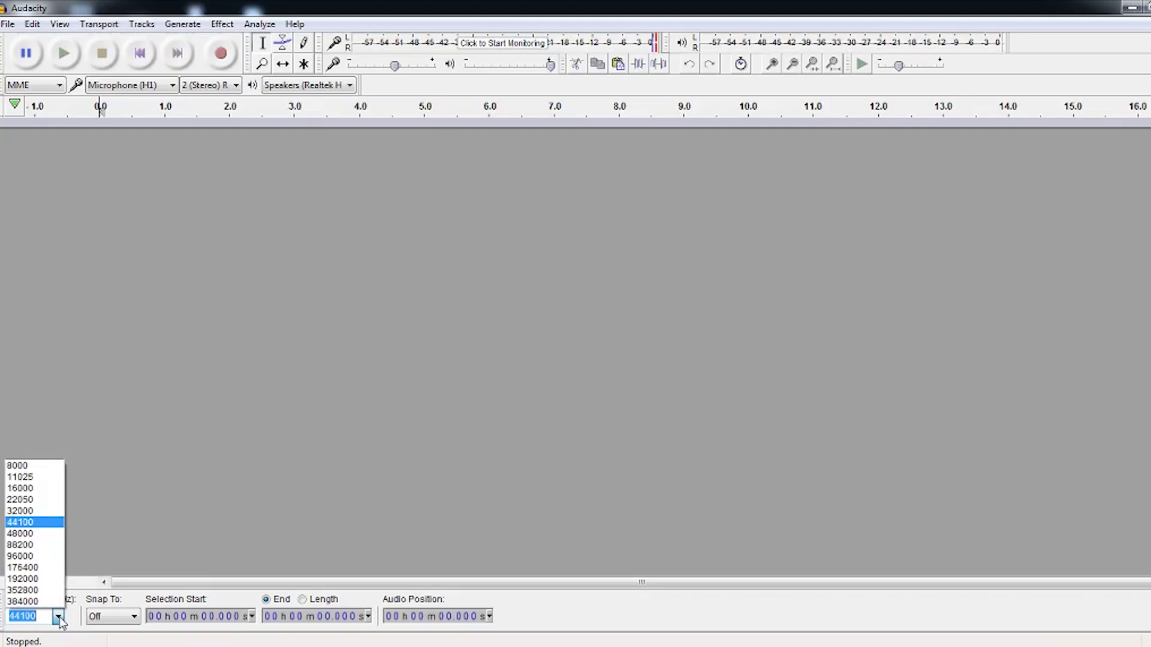
click(58, 618)
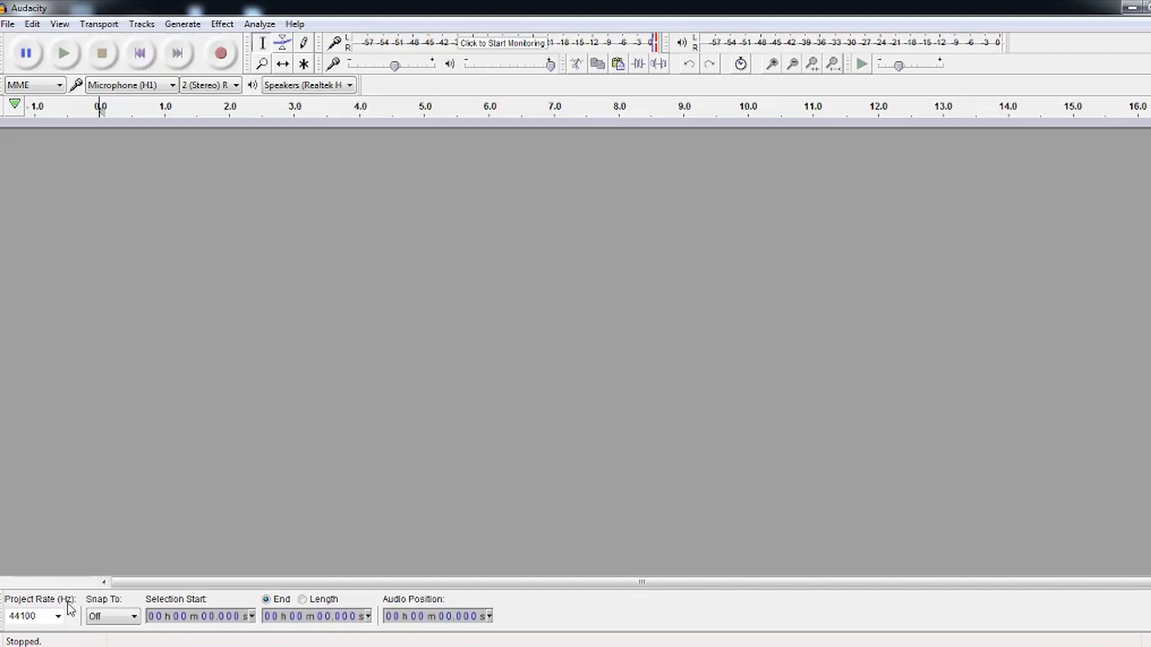
click(58, 619)
click(60, 621)
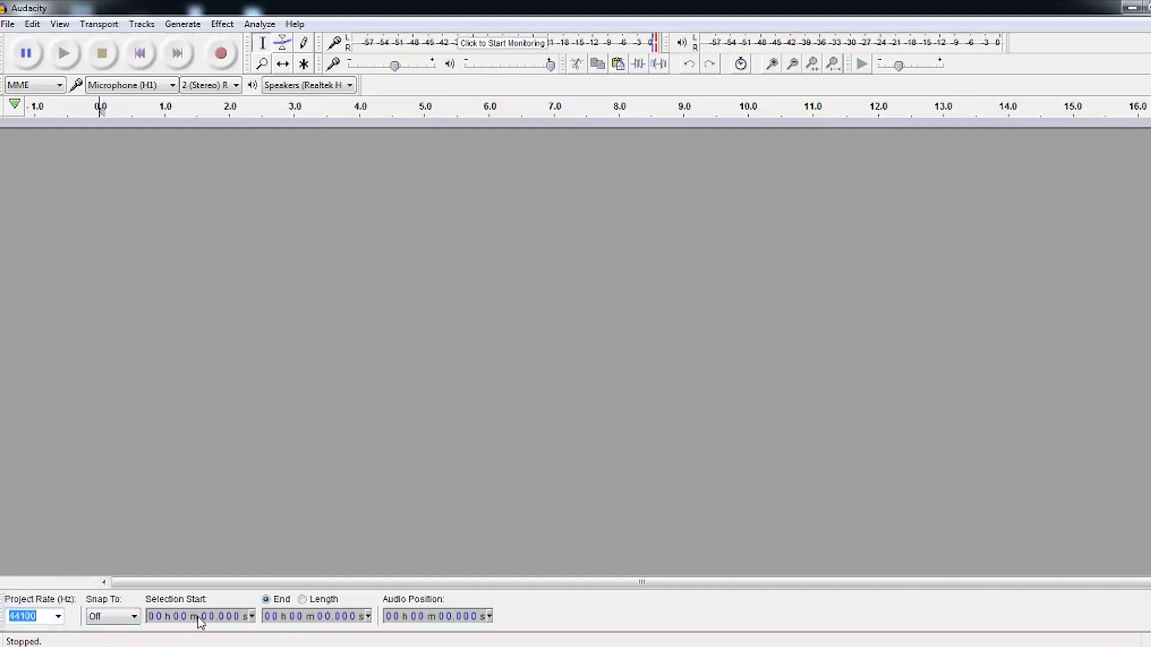
click(478, 419)
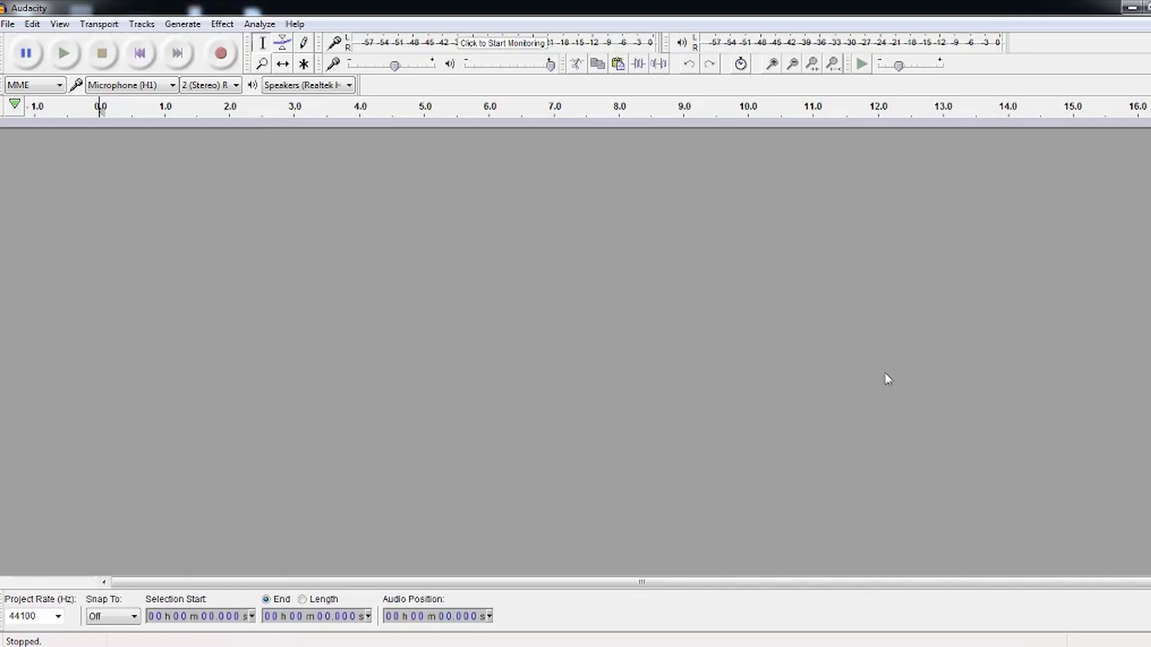
Uncheck AGC on the C-Media microphone's Custom tab and close the Sound settings.
click(1086, 646)
right_click(1114, 581)
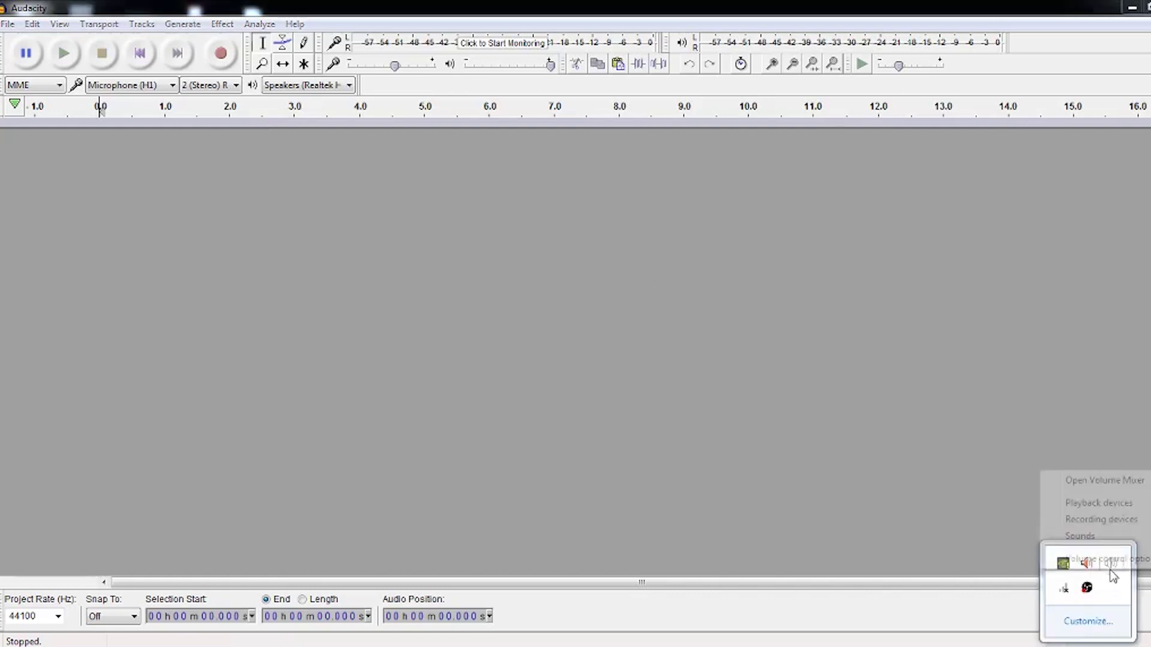
click(1116, 520)
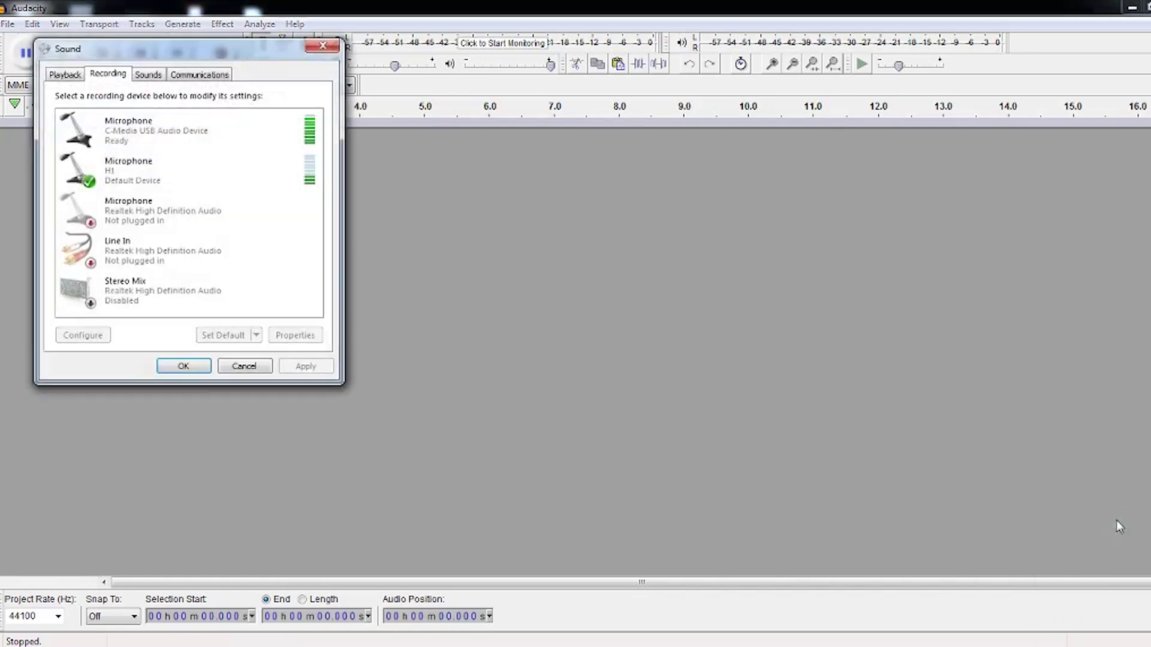
double_click(149, 138)
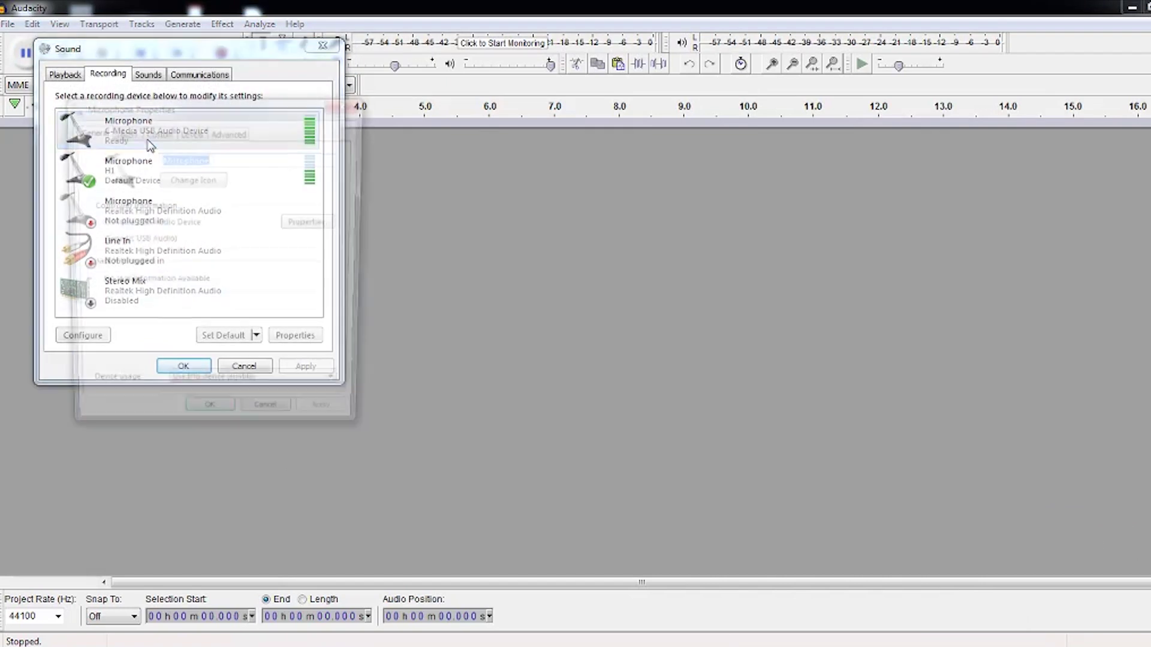
drag(171, 108, 474, 57)
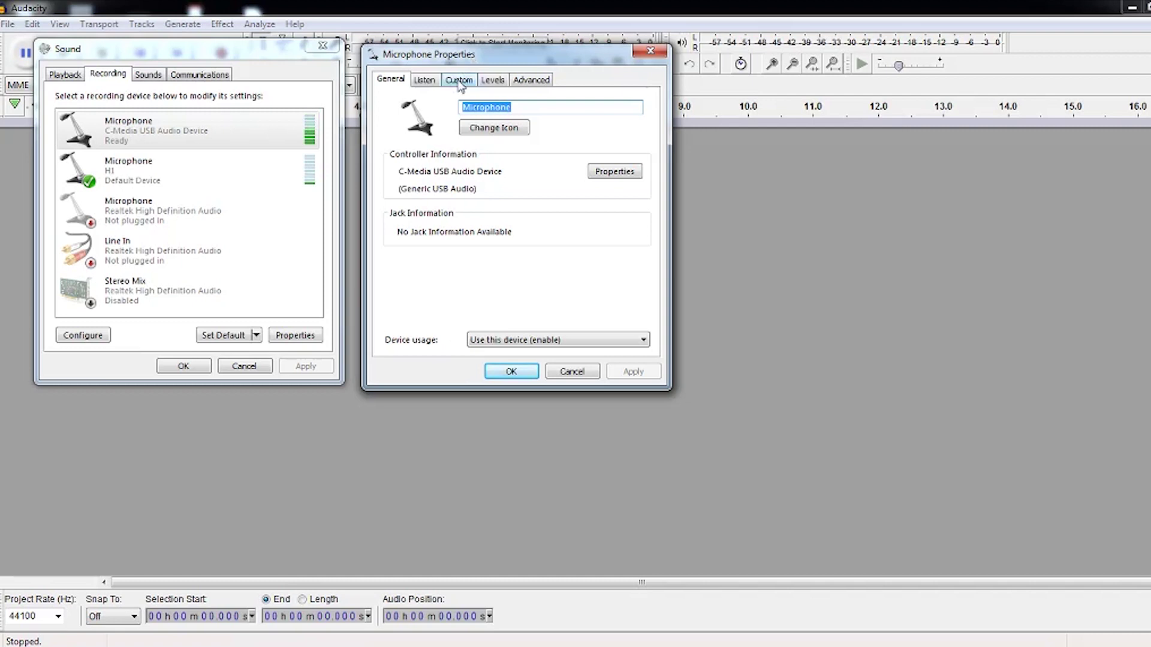
click(459, 80)
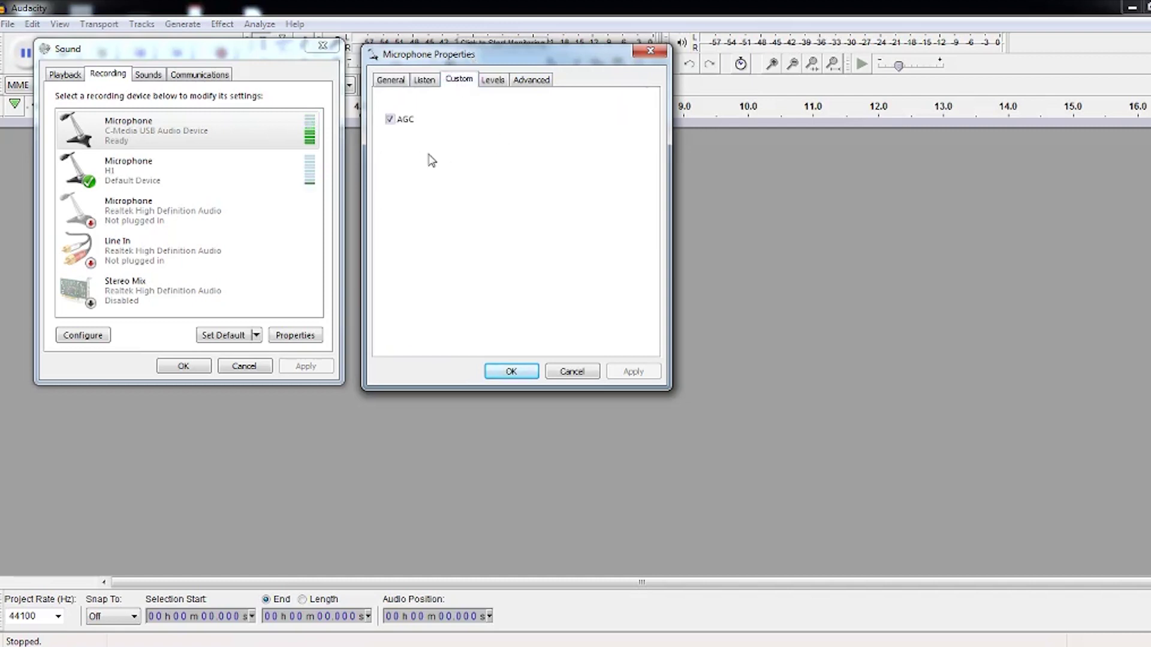
click(390, 120)
click(513, 372)
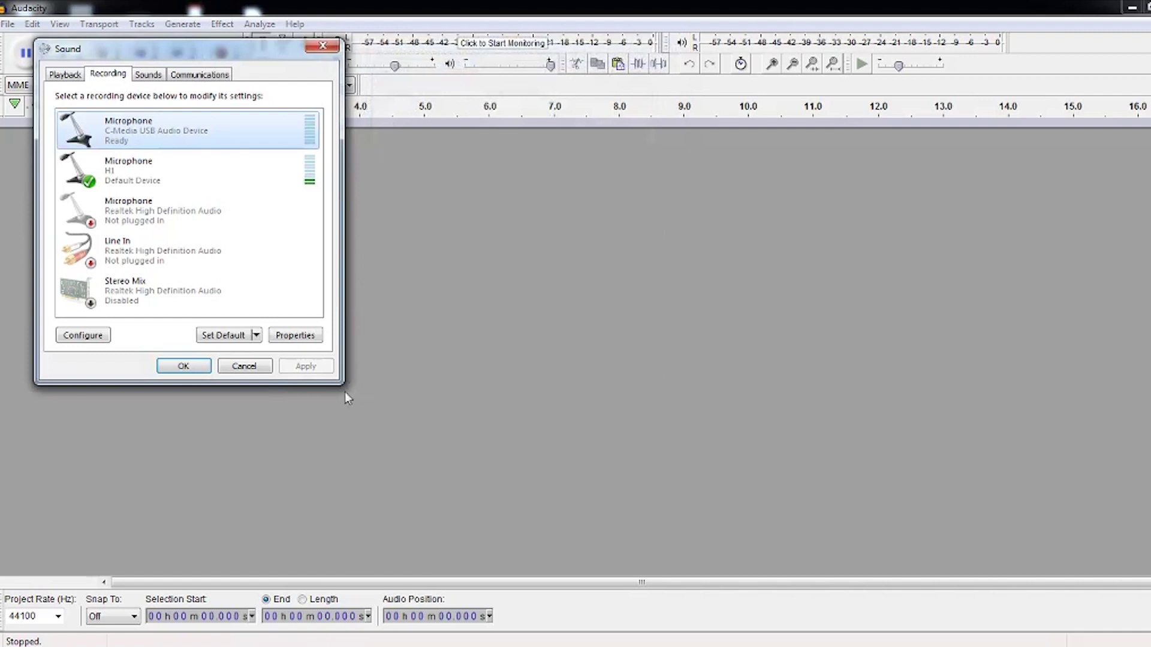
click(184, 366)
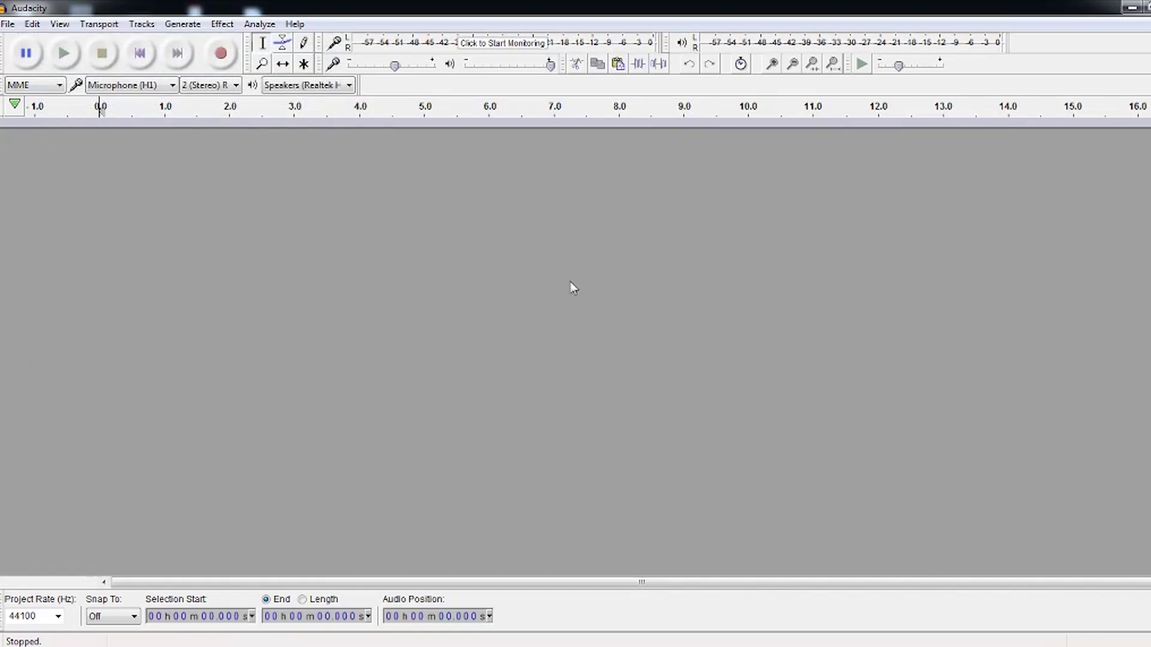
Monitor the H1 microphone level, then record about 12 seconds of stereo voice.
click(504, 48)
click(221, 60)
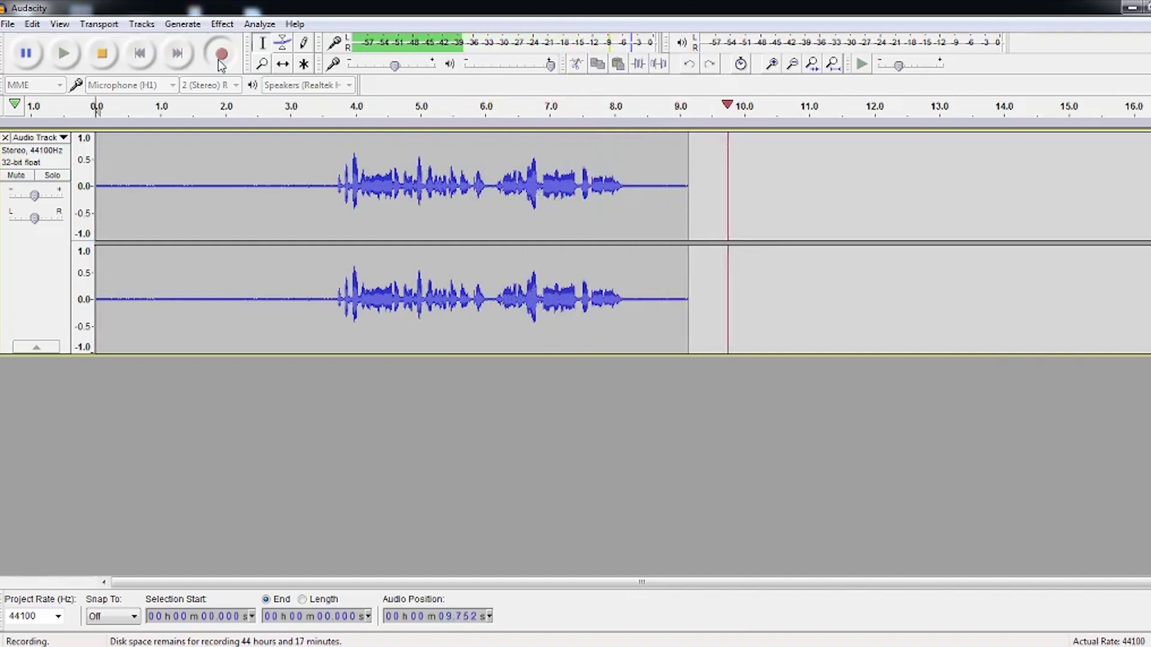
click(102, 60)
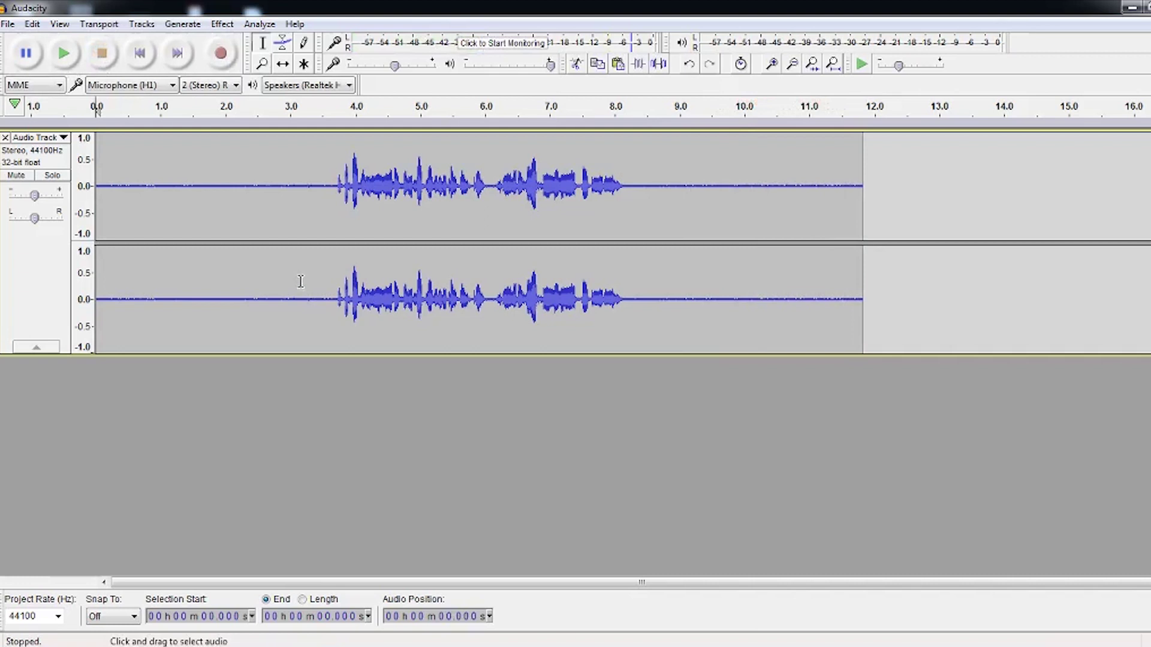
Select waveform stretches (0–3.17 s, around 3.1 s, 9.5–11.9 s, 0–2.86 s) to inspect them.
drag(301, 281, 90, 258)
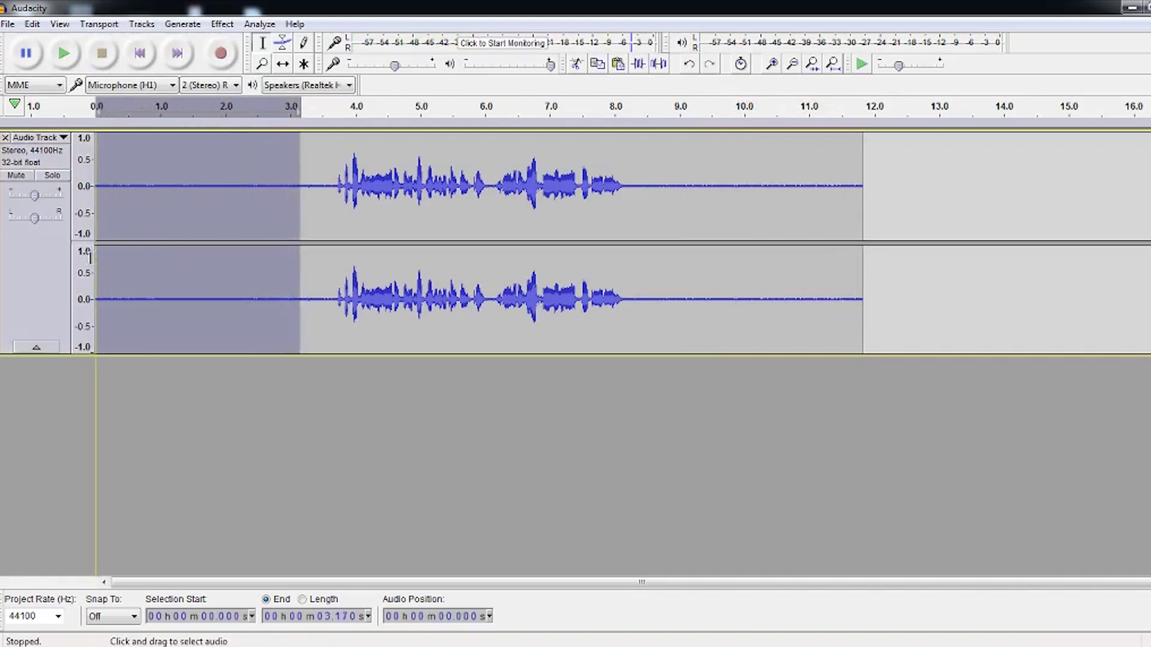
drag(320, 258, 89, 266)
drag(713, 304, 868, 294)
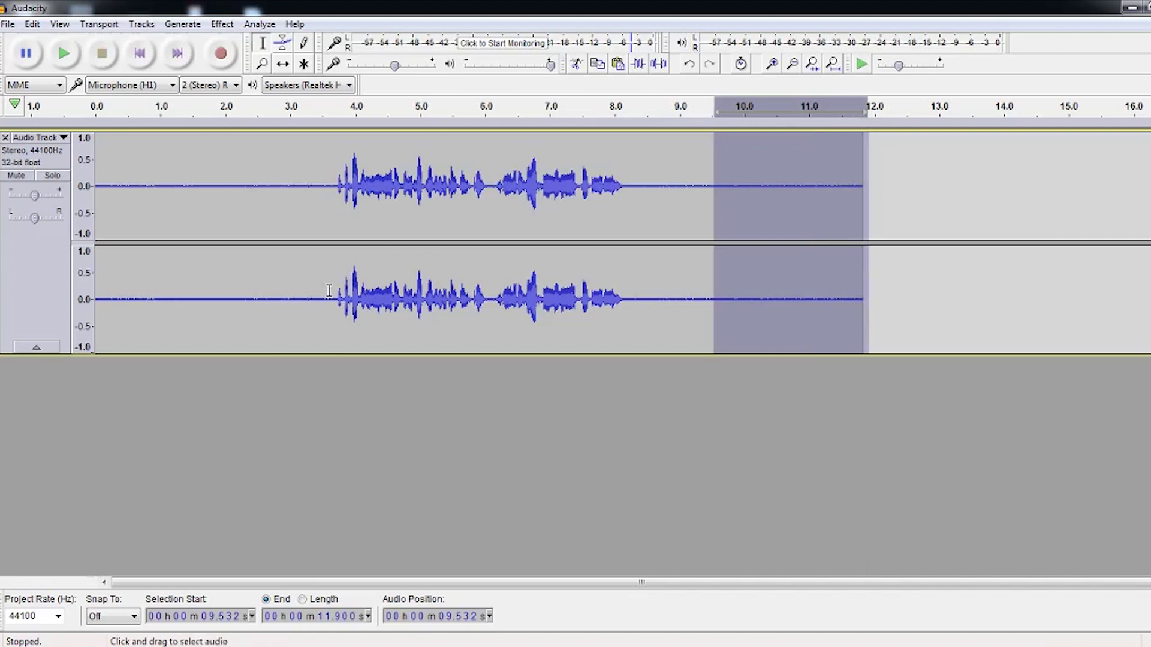
drag(280, 281, 95, 240)
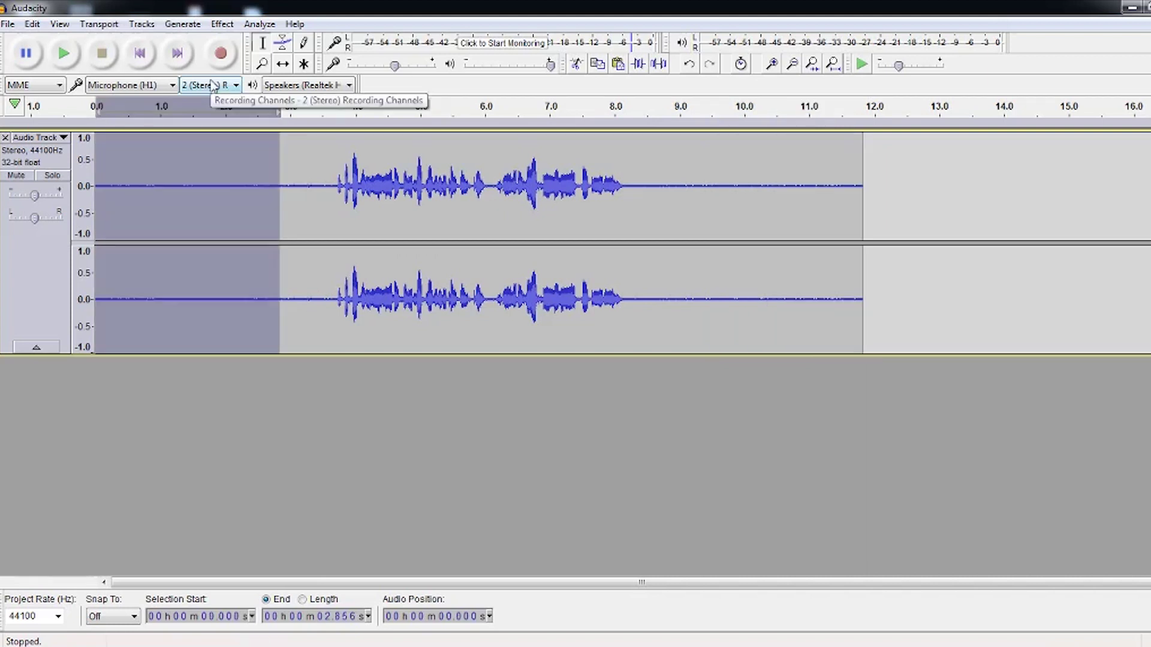